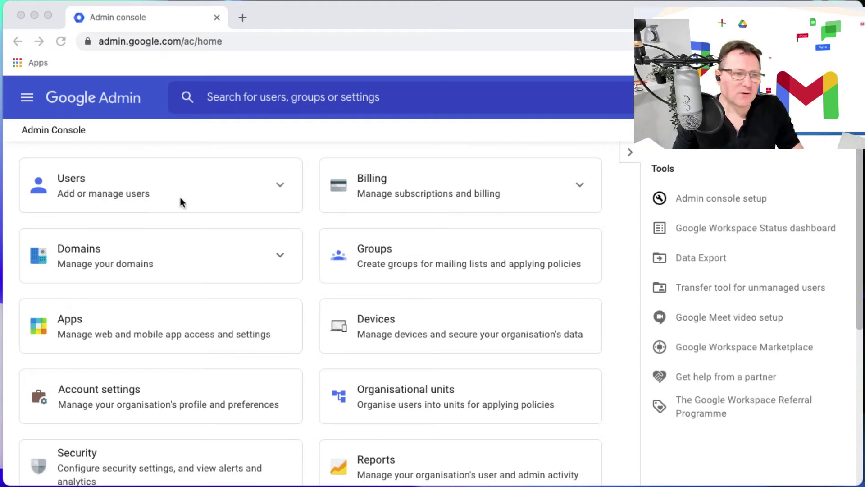
Go to Security and expand Password management for the chromeenterprise.net organisation
{"action": "scroll", "coordinate": [180, 200], "scroll_direction": "down", "scroll_amount": 2}
{"action": "scroll", "coordinate": [180, 201], "scroll_direction": "down", "scroll_amount": 5}
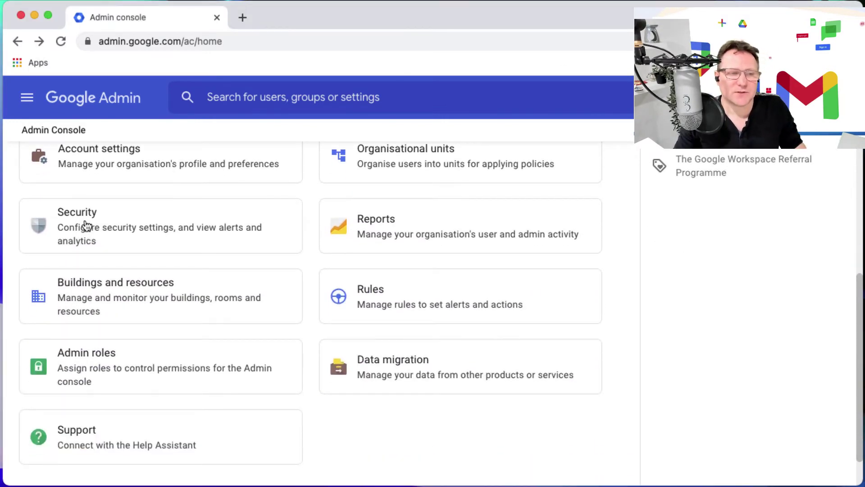
{"action": "left_click", "coordinate": [76, 222]}
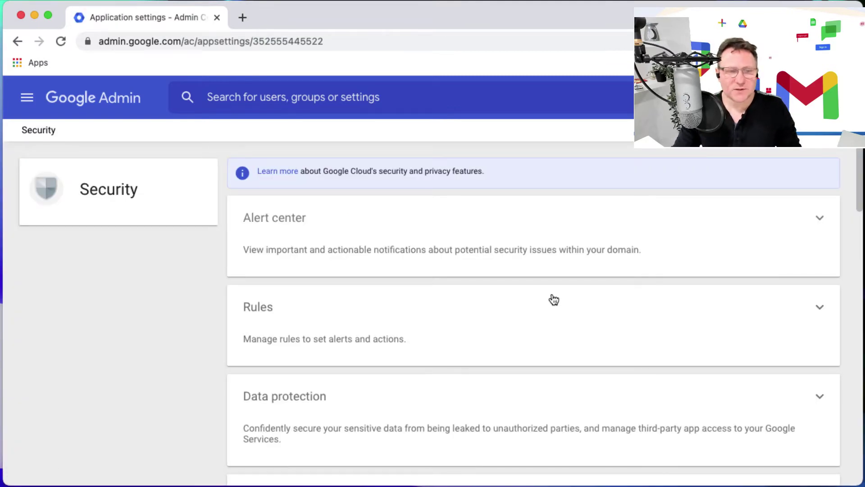
{"action": "scroll", "coordinate": [554, 299], "scroll_direction": "down", "scroll_amount": 9}
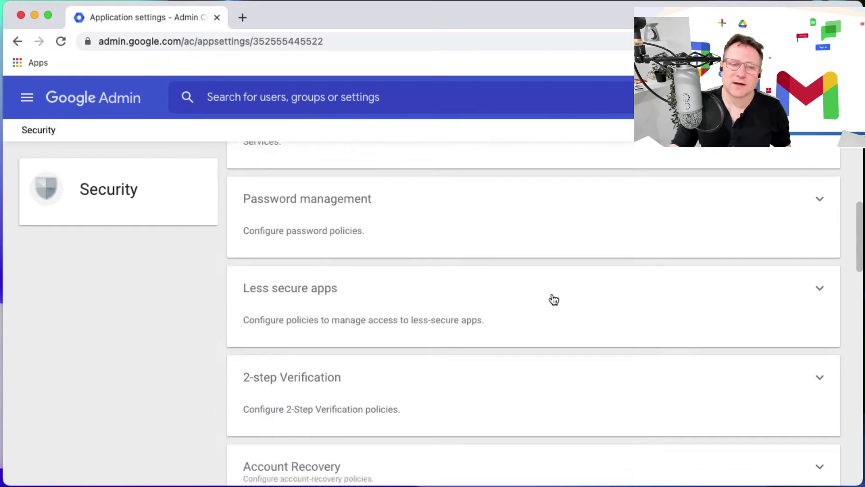
{"action": "scroll", "coordinate": [554, 299], "scroll_direction": "up", "scroll_amount": 1}
{"action": "left_click", "coordinate": [653, 219]}
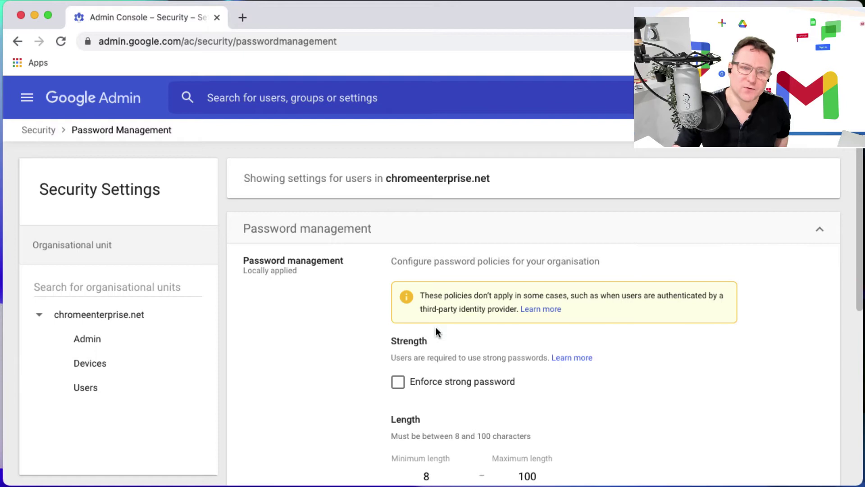
For the Admin unit, enforce strong passwords, set minimum length 10, and enforce at next sign-in
{"action": "left_click", "coordinate": [89, 344]}
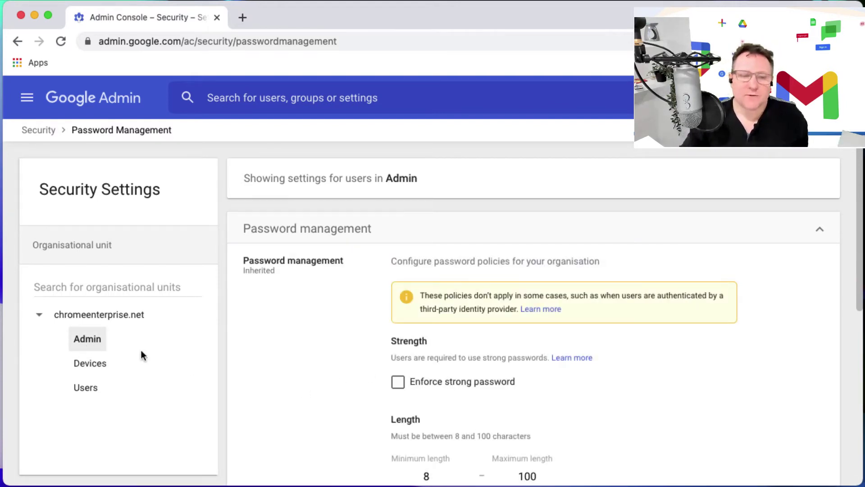
{"action": "left_click", "coordinate": [399, 383]}
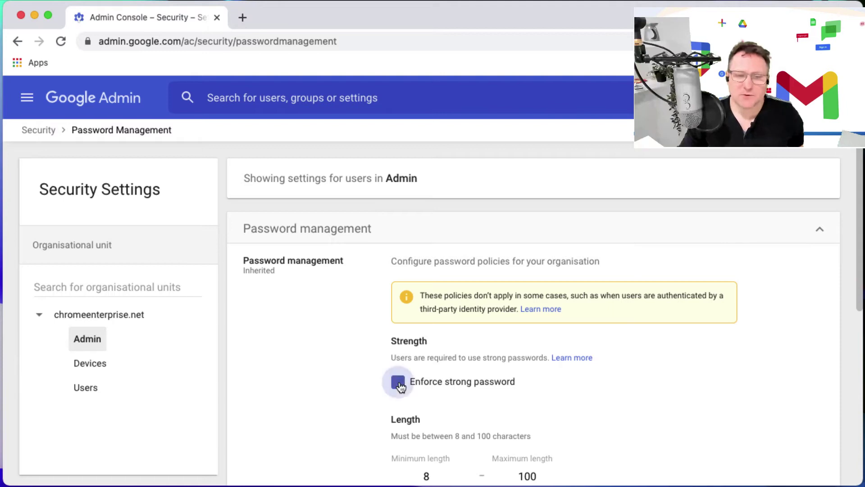
{"action": "scroll", "coordinate": [590, 407], "scroll_direction": "down", "scroll_amount": 3}
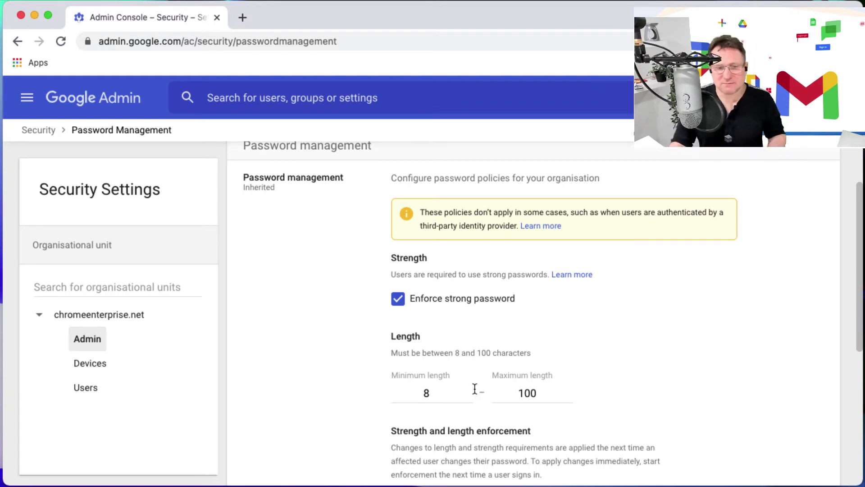
{"action": "double_click", "coordinate": [433, 393]}
{"action": "type", "text": "10"}
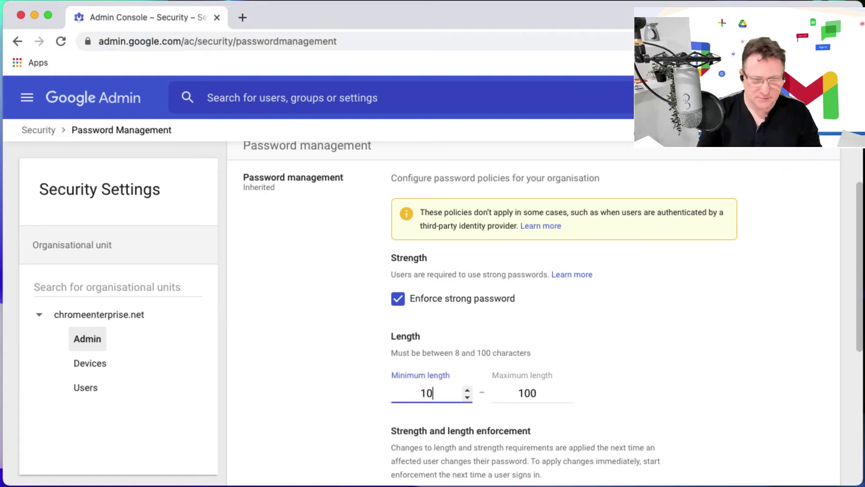
{"action": "scroll", "coordinate": [620, 425], "scroll_direction": "down", "scroll_amount": 5}
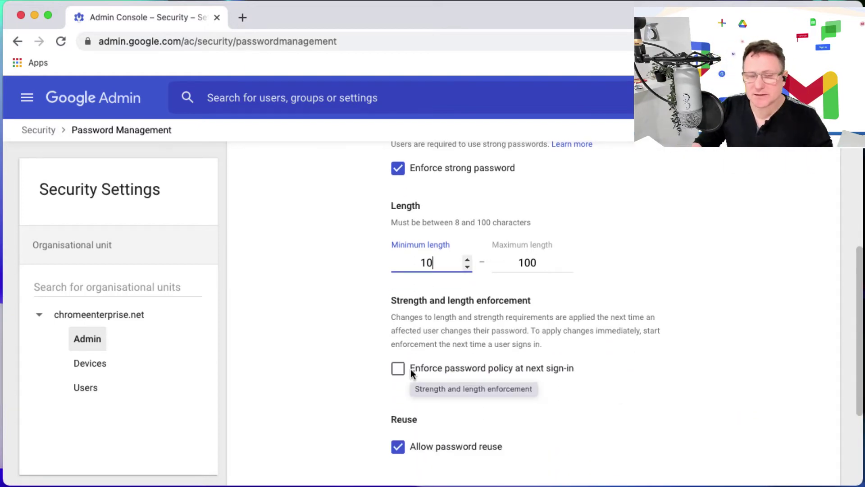
{"action": "left_click", "coordinate": [399, 369]}
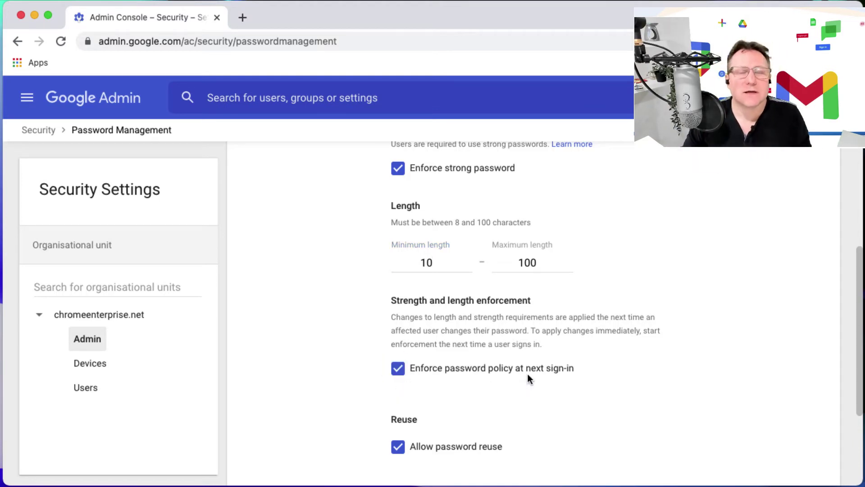
{"action": "scroll", "coordinate": [528, 378], "scroll_direction": "down", "scroll_amount": 2}
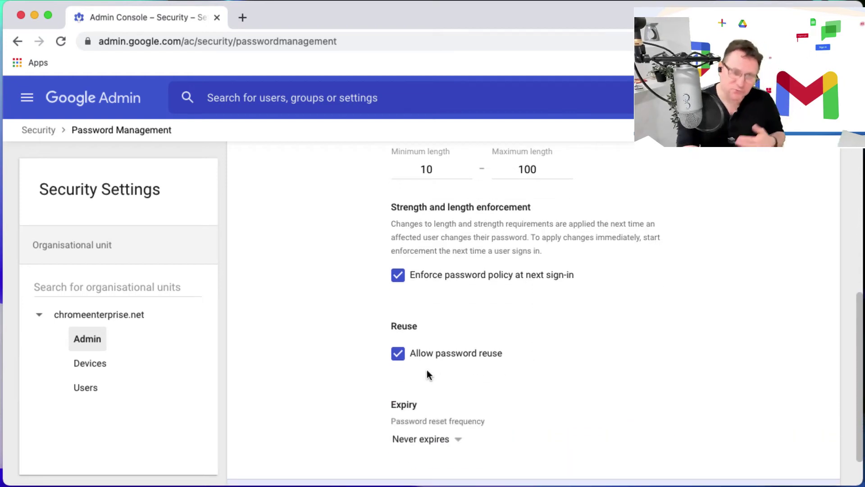
Disallow password reuse and set the Admin unit's password reset frequency to 90 days
{"action": "left_click", "coordinate": [398, 358]}
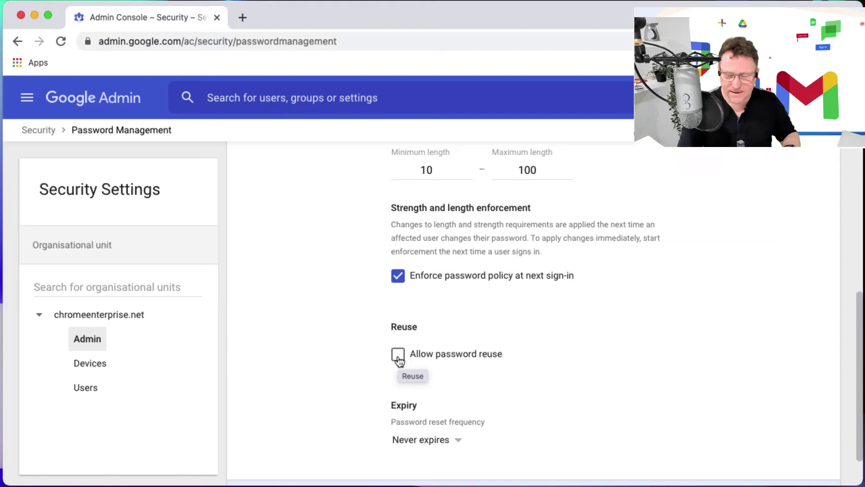
{"action": "left_click", "coordinate": [448, 442]}
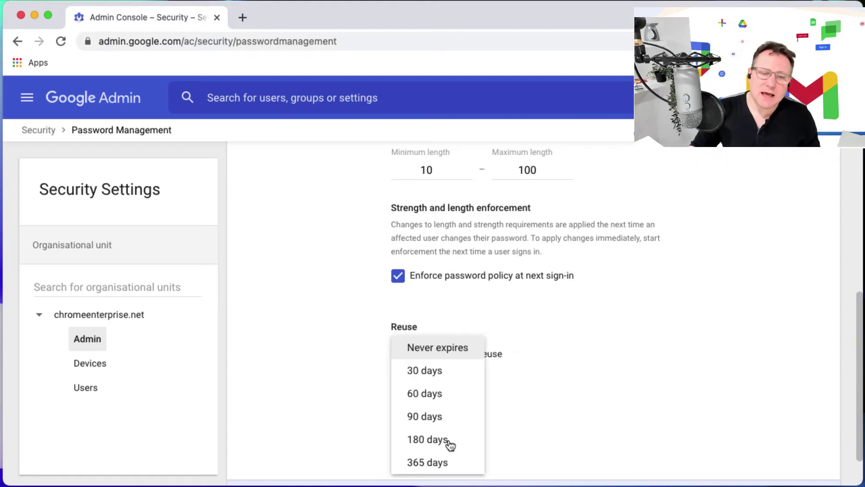
{"action": "left_click", "coordinate": [421, 419]}
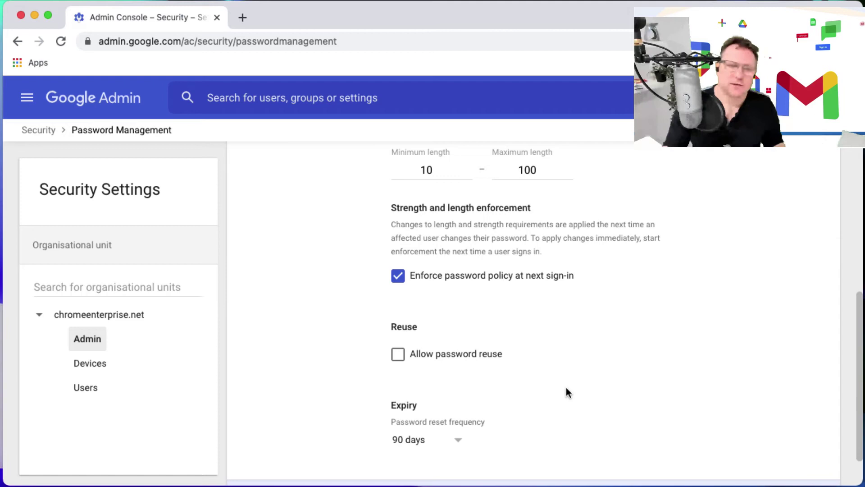
Save the Admin unit's password policy changes
{"action": "scroll", "coordinate": [667, 381], "scroll_direction": "up", "scroll_amount": 3}
{"action": "scroll", "coordinate": [667, 381], "scroll_direction": "up", "scroll_amount": 5}
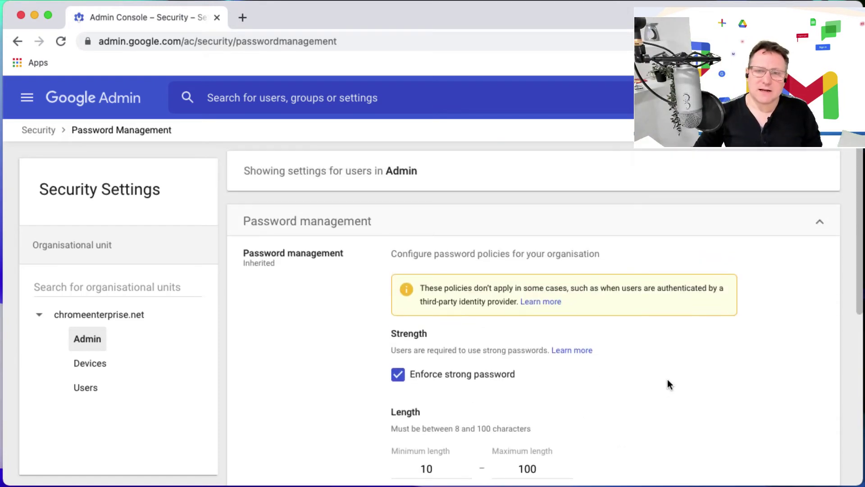
{"action": "scroll", "coordinate": [671, 378], "scroll_direction": "down", "scroll_amount": 10}
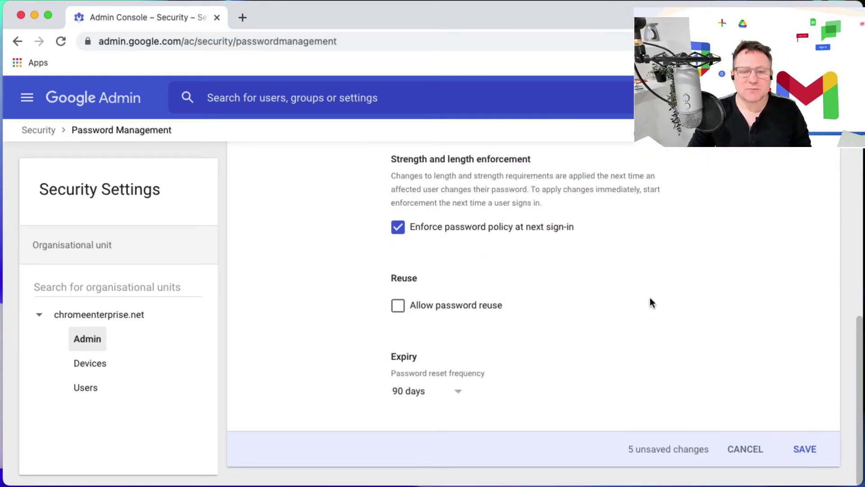
{"action": "left_click", "coordinate": [806, 451]}
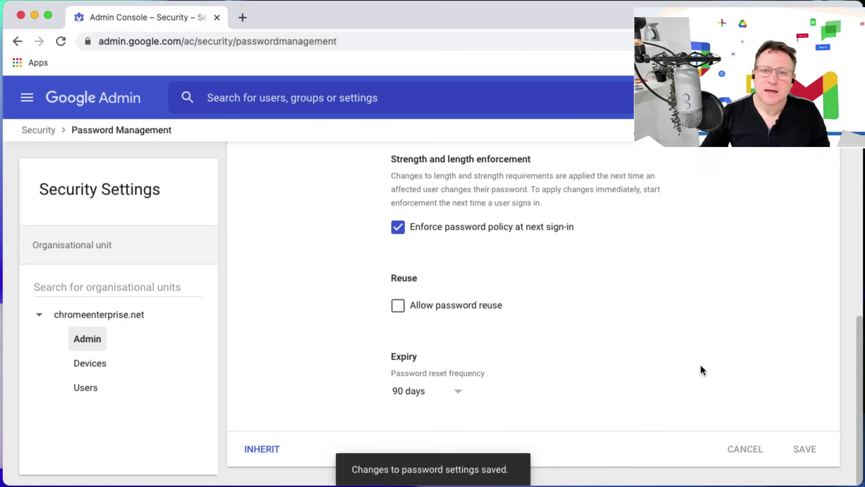
Select the Users unit, disallow password reuse, and make passwords expire every 180 days
{"action": "left_click", "coordinate": [90, 363]}
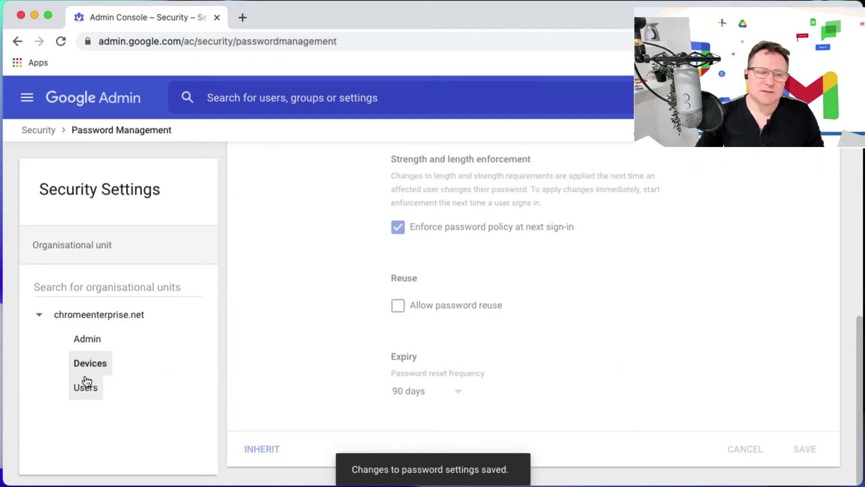
{"action": "left_click", "coordinate": [87, 383]}
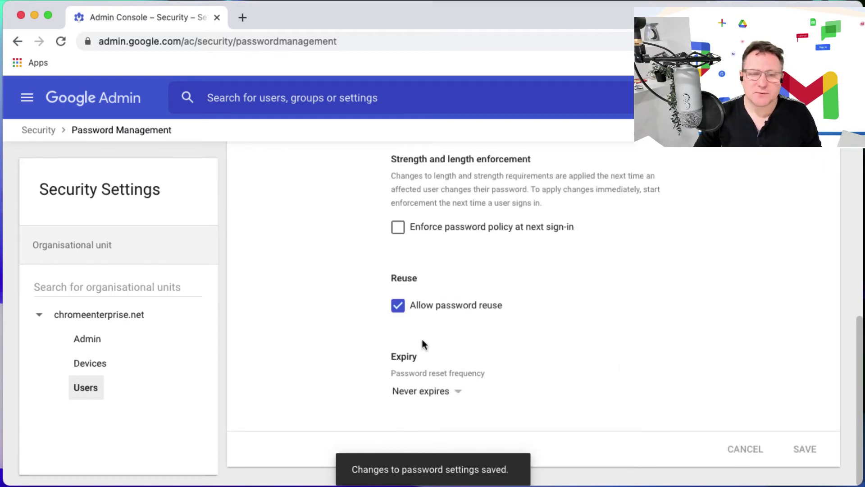
{"action": "left_click", "coordinate": [397, 307]}
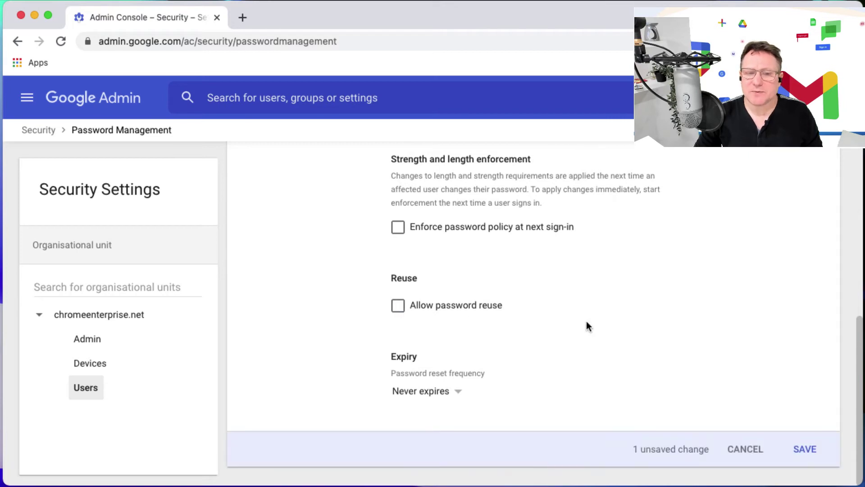
{"action": "scroll", "coordinate": [461, 350], "scroll_direction": "up", "scroll_amount": 4}
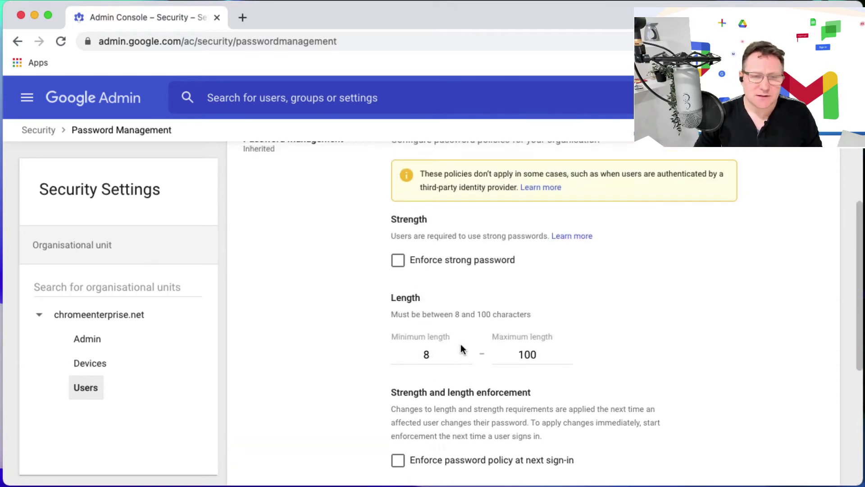
{"action": "scroll", "coordinate": [462, 349], "scroll_direction": "down", "scroll_amount": 4}
{"action": "left_click", "coordinate": [444, 391]}
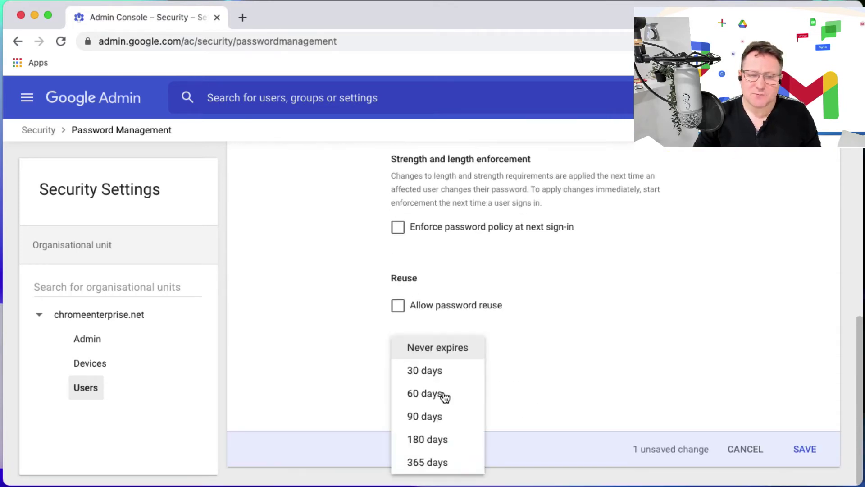
{"action": "left_click", "coordinate": [443, 444]}
{"action": "scroll", "coordinate": [599, 331], "scroll_direction": "up", "scroll_amount": 5}
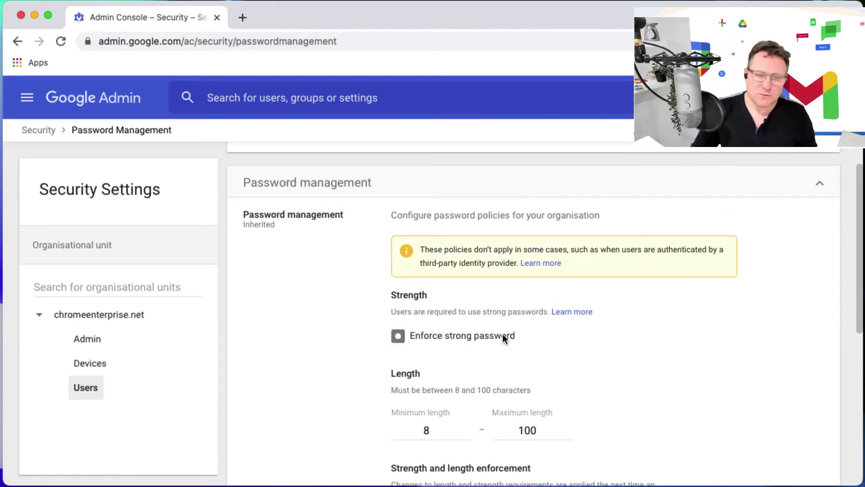
Keep strong passwords off with the 8-character minimum and enforce the Users policy at next sign-in
{"action": "left_click", "coordinate": [502, 335]}
{"action": "double_click", "coordinate": [438, 428]}
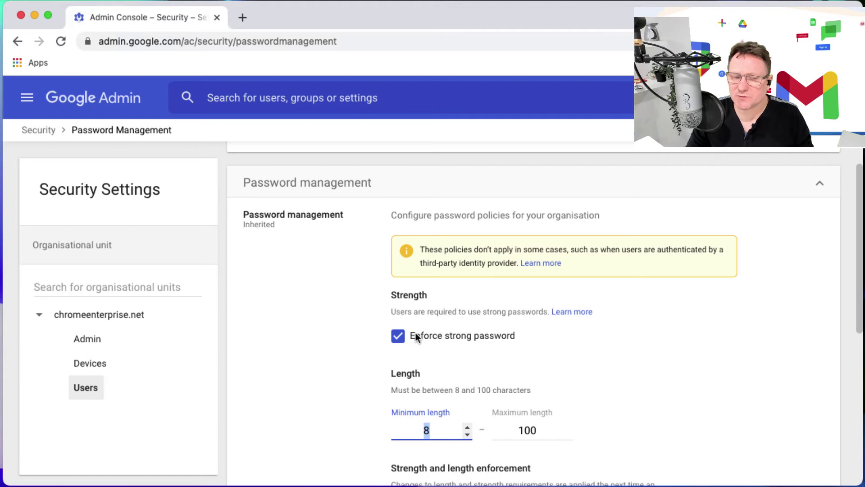
{"action": "left_click", "coordinate": [402, 337]}
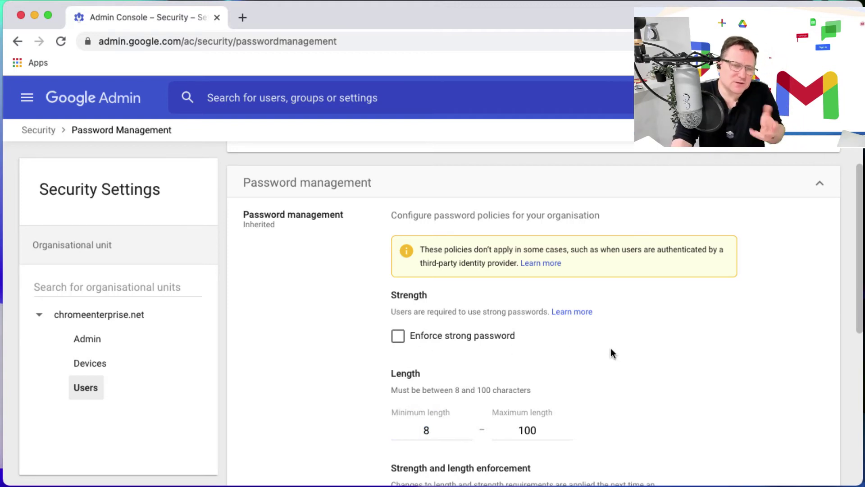
{"action": "left_click", "coordinate": [413, 430]}
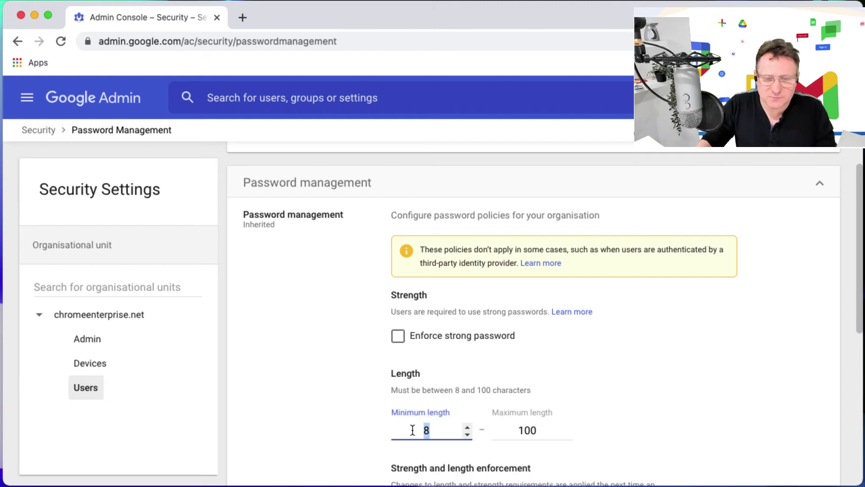
{"action": "scroll", "coordinate": [540, 424], "scroll_direction": "down", "scroll_amount": 2}
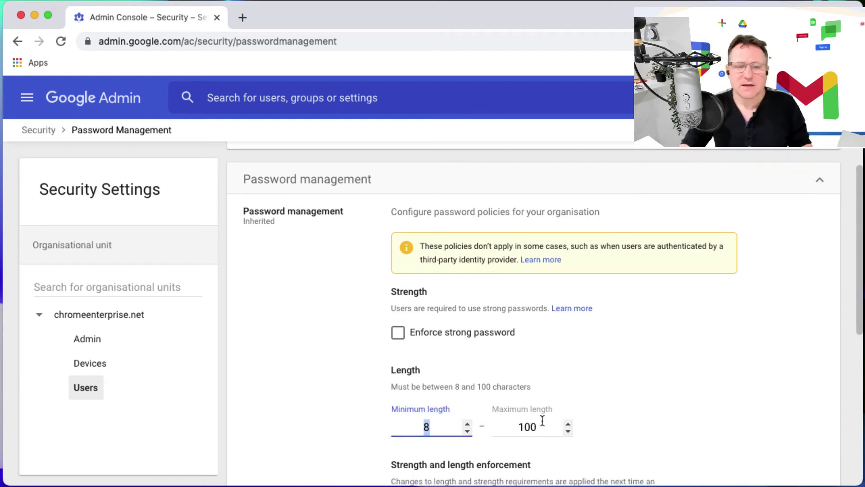
{"action": "scroll", "coordinate": [542, 420], "scroll_direction": "down", "scroll_amount": 4}
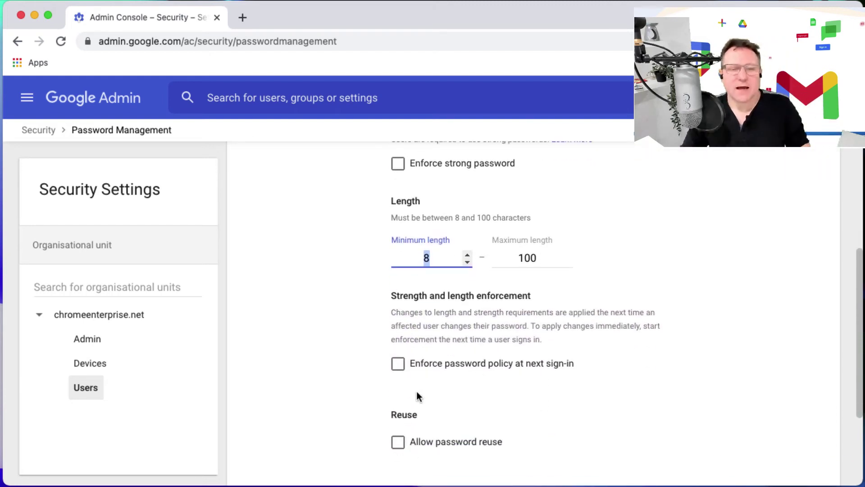
{"action": "left_click", "coordinate": [461, 362]}
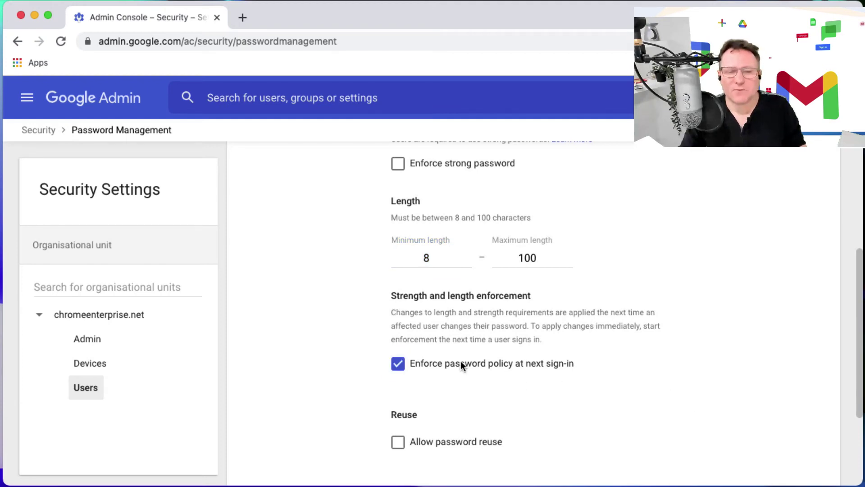
{"action": "scroll", "coordinate": [494, 401], "scroll_direction": "down", "scroll_amount": 3}
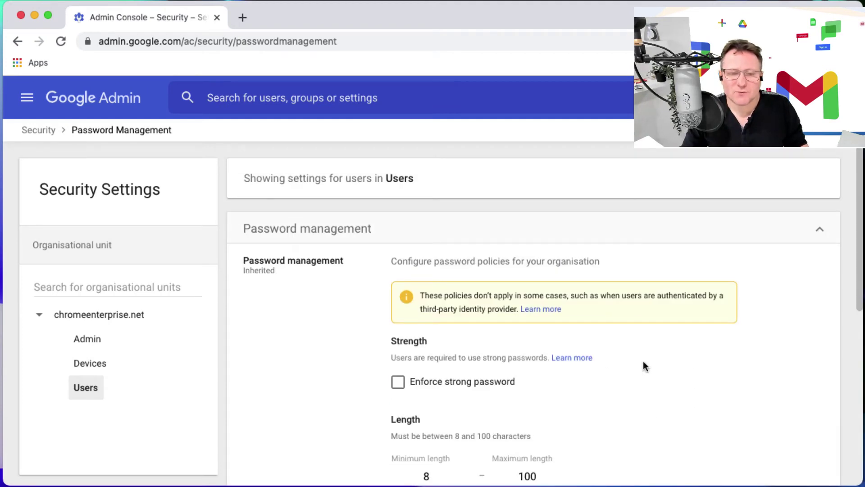
Open the strong-password help article from the Strength 'Learn more' link
{"action": "left_click", "coordinate": [571, 357]}
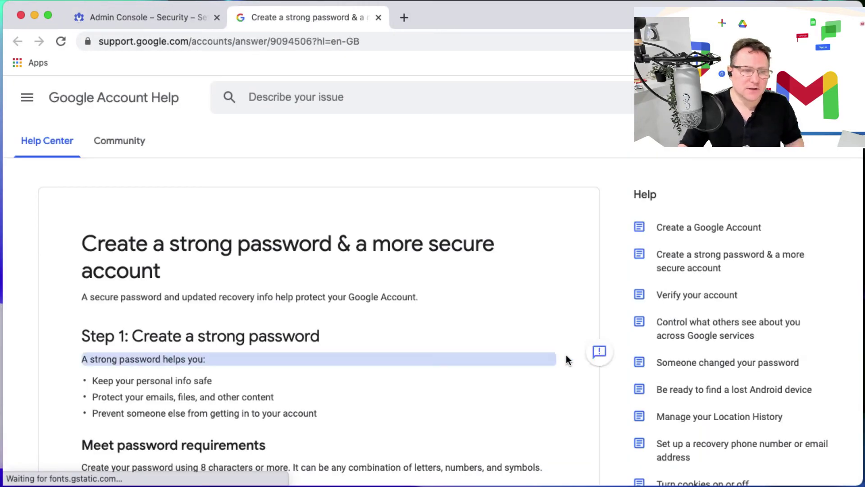
{"action": "scroll", "coordinate": [543, 333], "scroll_direction": "down", "scroll_amount": 5}
{"action": "scroll", "coordinate": [543, 334], "scroll_direction": "down", "scroll_amount": 3}
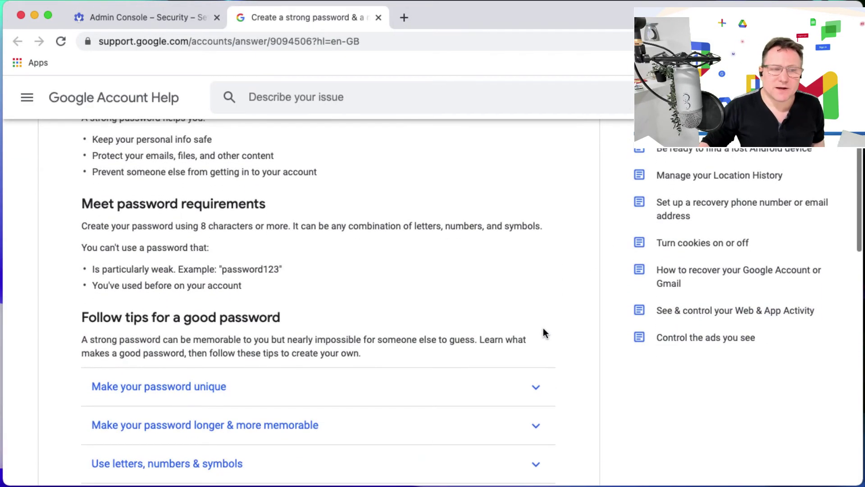
{"action": "scroll", "coordinate": [534, 342], "scroll_direction": "down", "scroll_amount": 3}
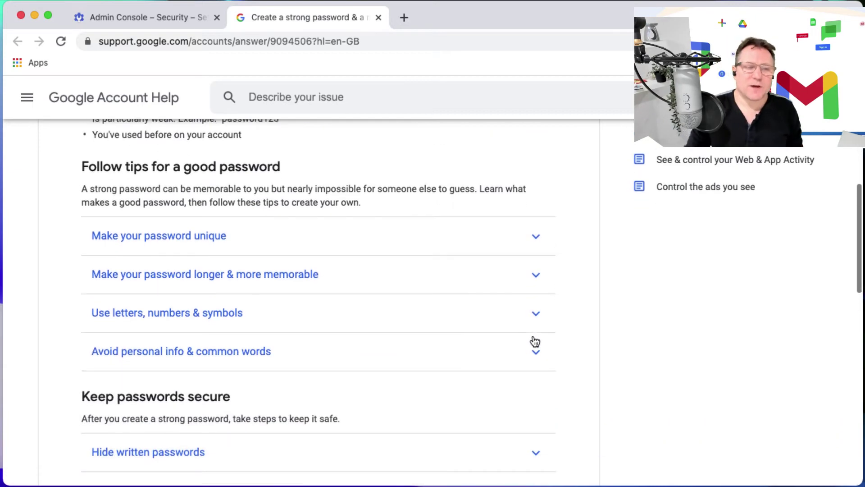
Expand the tips on unique, longer, letters-numbers-symbols, and avoiding-personal-info passwords
{"action": "left_click", "coordinate": [409, 246]}
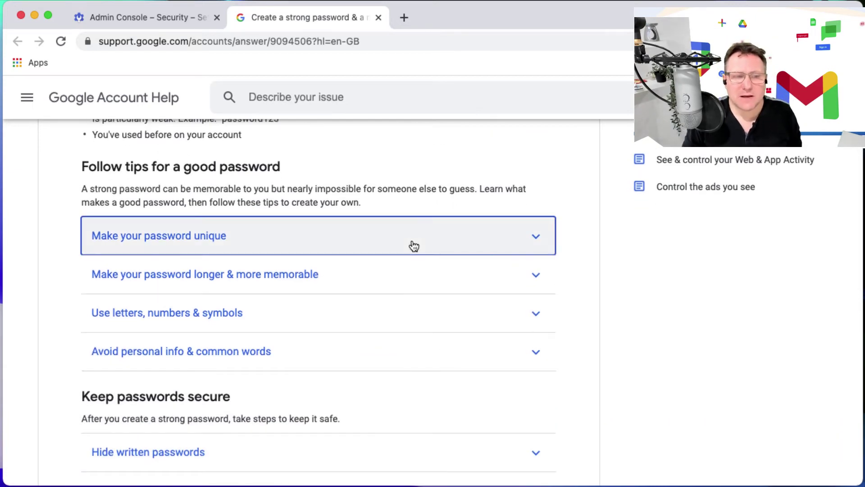
{"action": "left_click", "coordinate": [412, 393]}
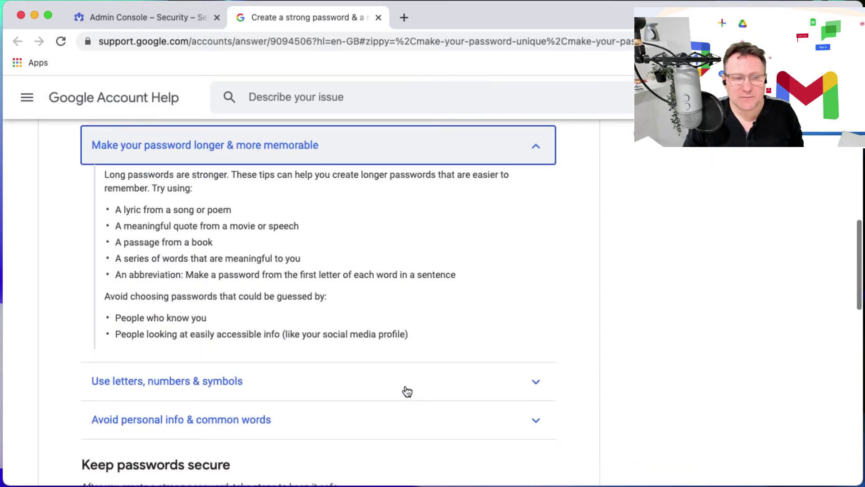
{"action": "left_click", "coordinate": [406, 390]}
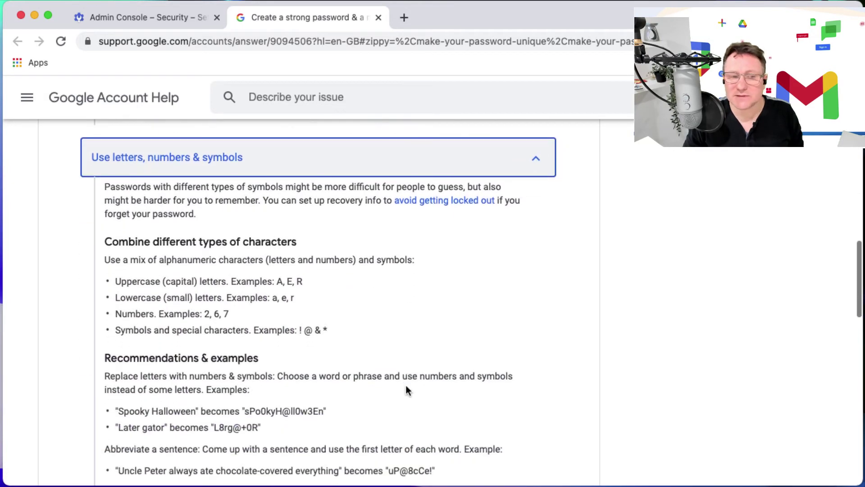
{"action": "scroll", "coordinate": [406, 389], "scroll_direction": "down", "scroll_amount": 5}
{"action": "scroll", "coordinate": [406, 386], "scroll_direction": "down", "scroll_amount": 3}
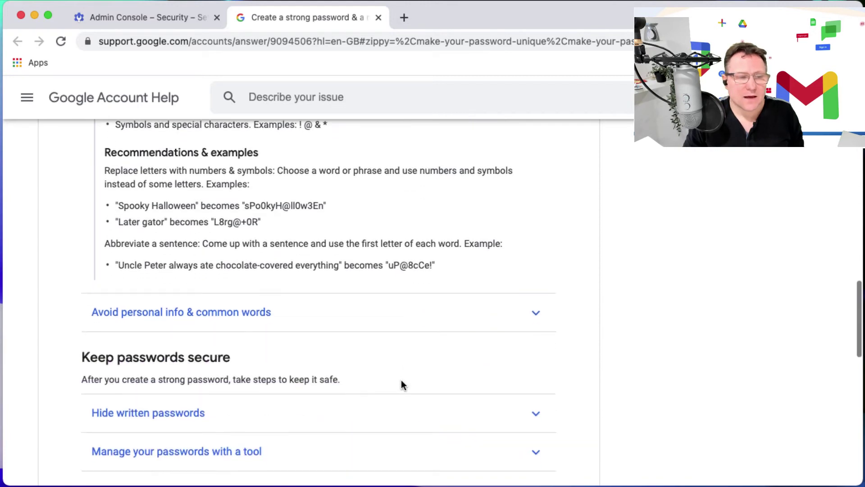
{"action": "left_click", "coordinate": [374, 304]}
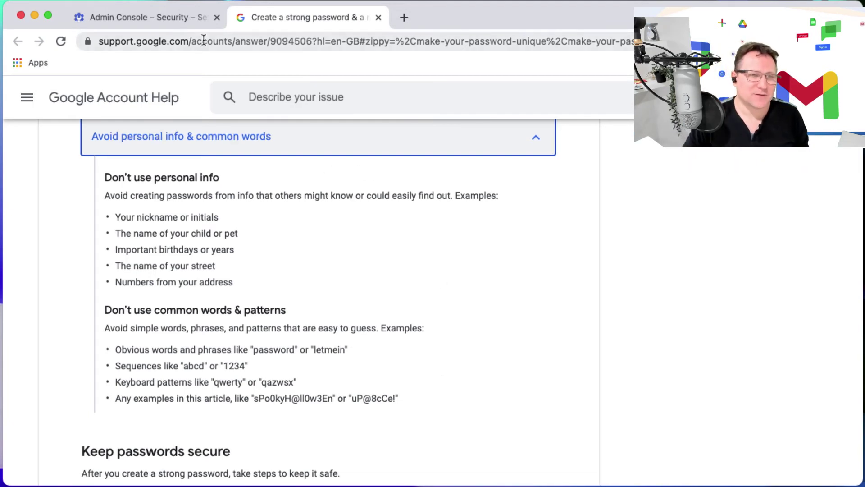
{"action": "scroll", "coordinate": [435, 337], "scroll_direction": "up", "scroll_amount": 13}
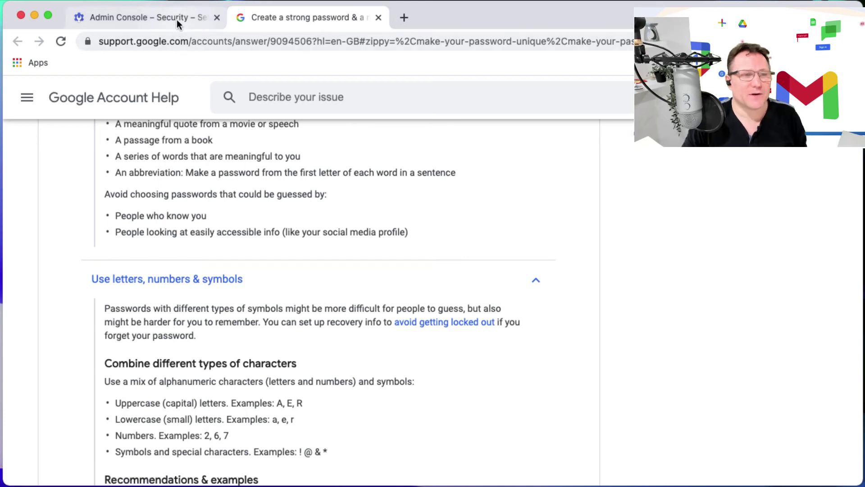
Return to the Admin console tab and cancel the three unsaved Users password changes
{"action": "left_click", "coordinate": [178, 18]}
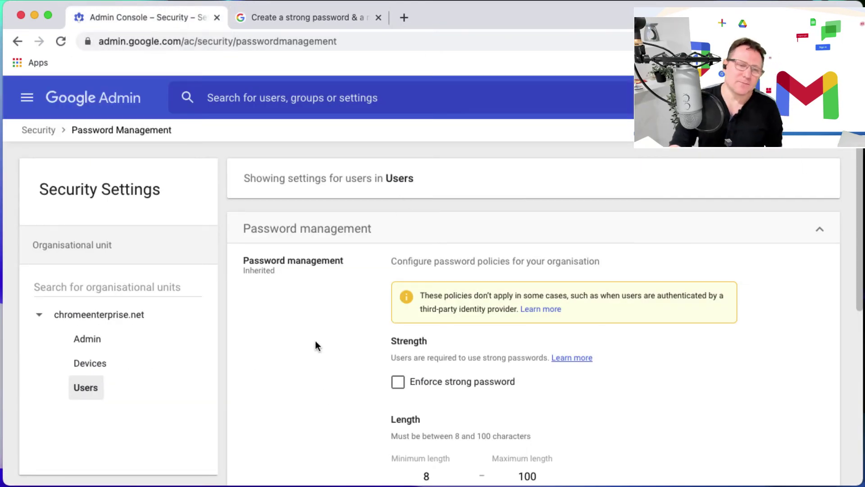
{"action": "scroll", "coordinate": [315, 340], "scroll_direction": "down", "scroll_amount": 5}
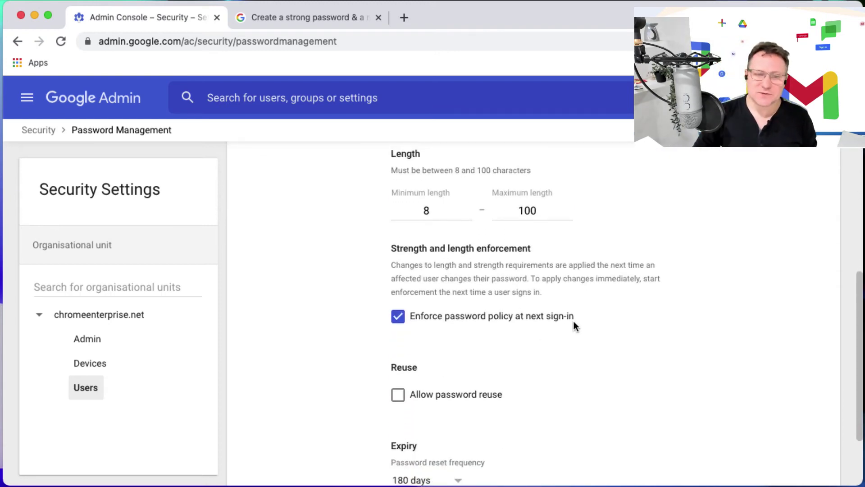
{"action": "scroll", "coordinate": [575, 321], "scroll_direction": "down", "scroll_amount": 2}
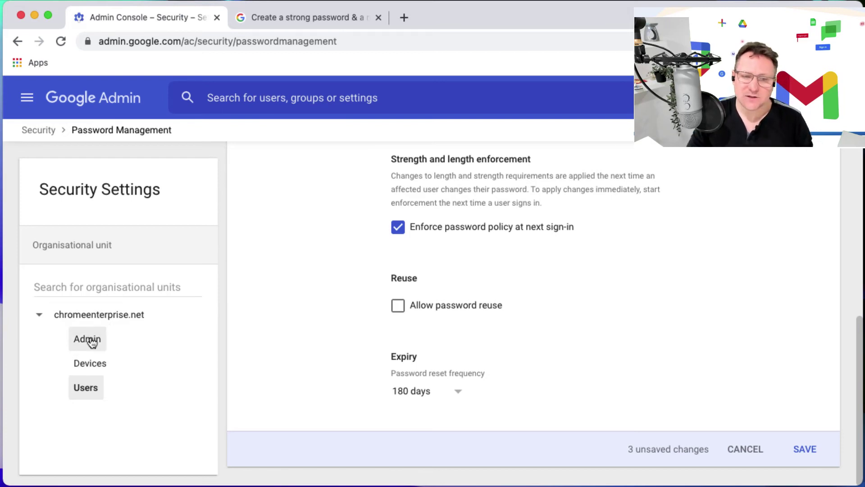
{"action": "key", "text": "super+bracketleft"}
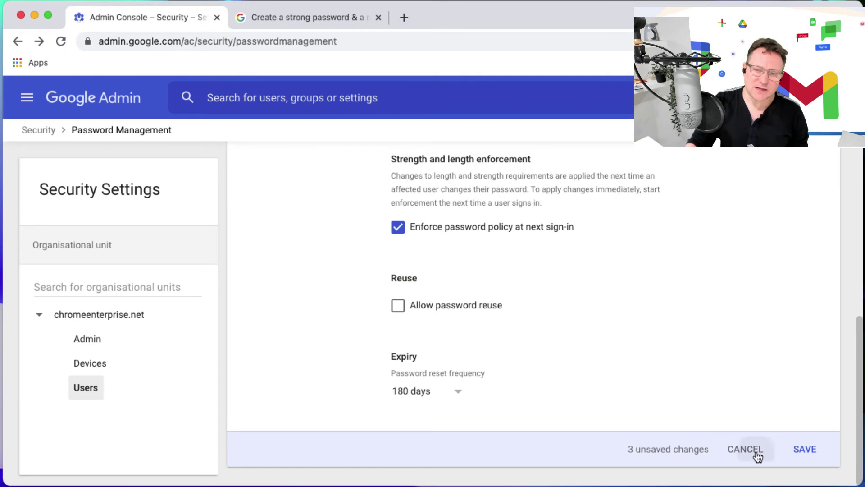
{"action": "left_click", "coordinate": [746, 451]}
Compare the chromeenterprise.net, Admin and Users password settings, ending on the Admin unit
{"action": "left_click", "coordinate": [128, 321]}
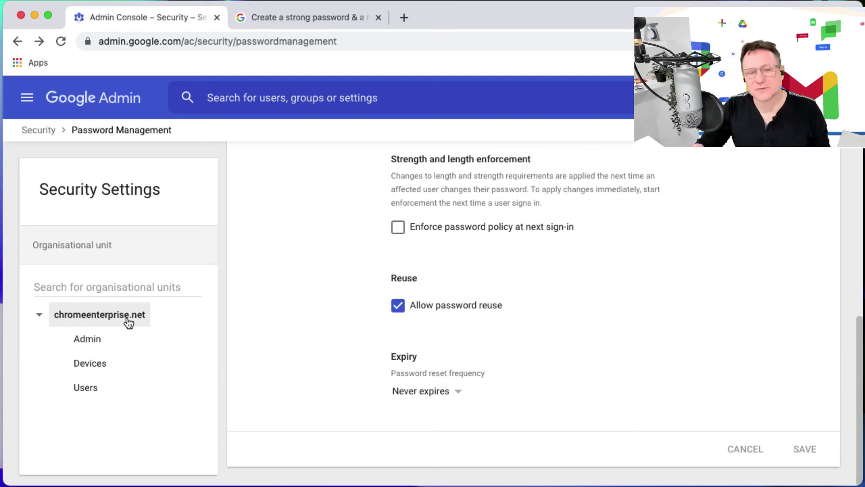
{"action": "left_click", "coordinate": [91, 345]}
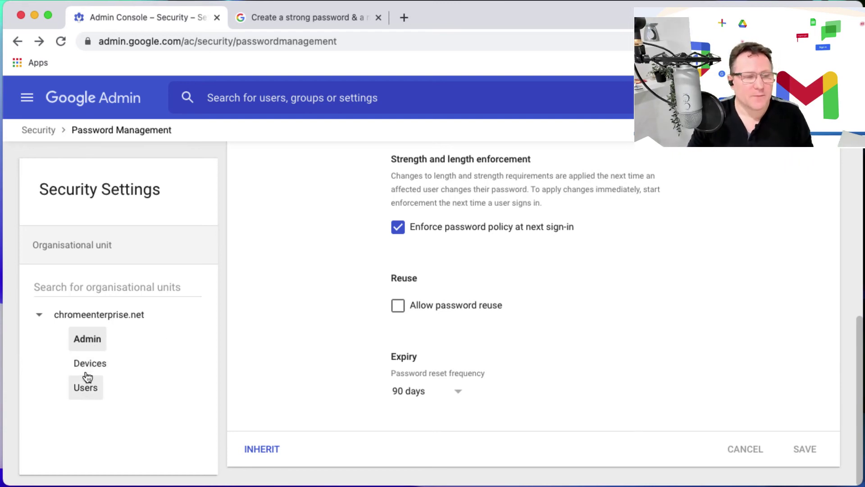
{"action": "left_click", "coordinate": [86, 395]}
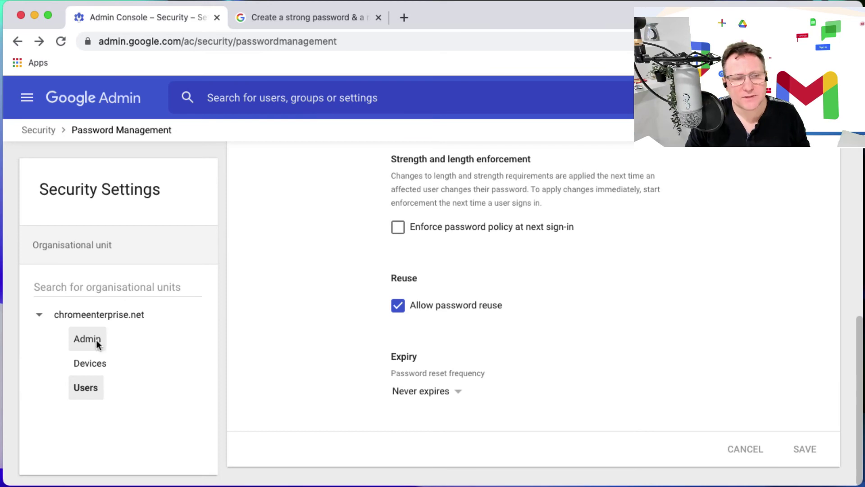
{"action": "left_click", "coordinate": [97, 341]}
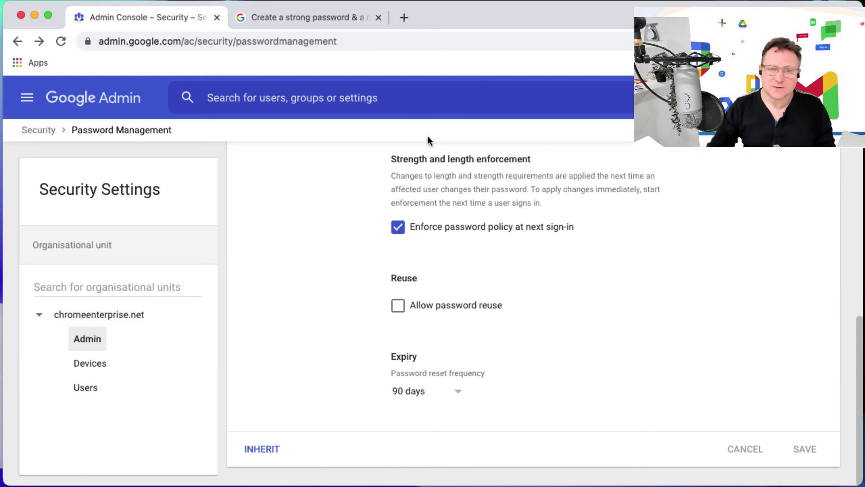
Set the Admin unit to inherit the root policy, then view chromeenterprise.net's settings
{"action": "left_click", "coordinate": [255, 449]}
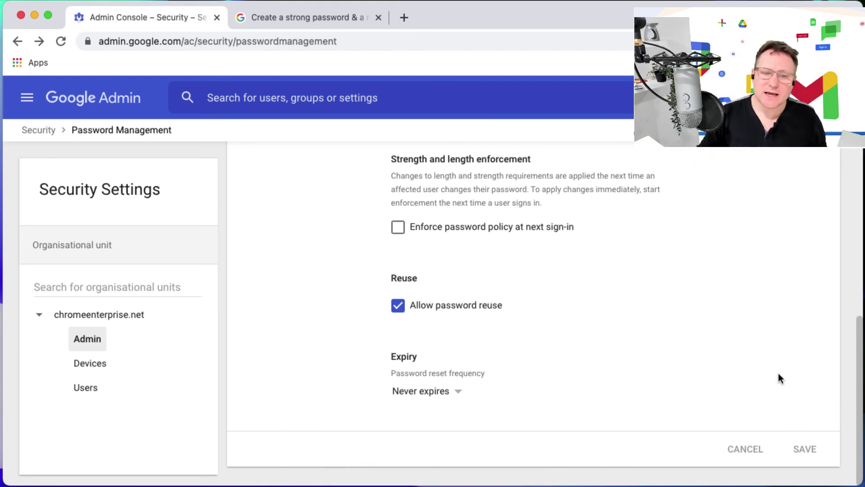
{"action": "scroll", "coordinate": [778, 370], "scroll_direction": "up", "scroll_amount": 10}
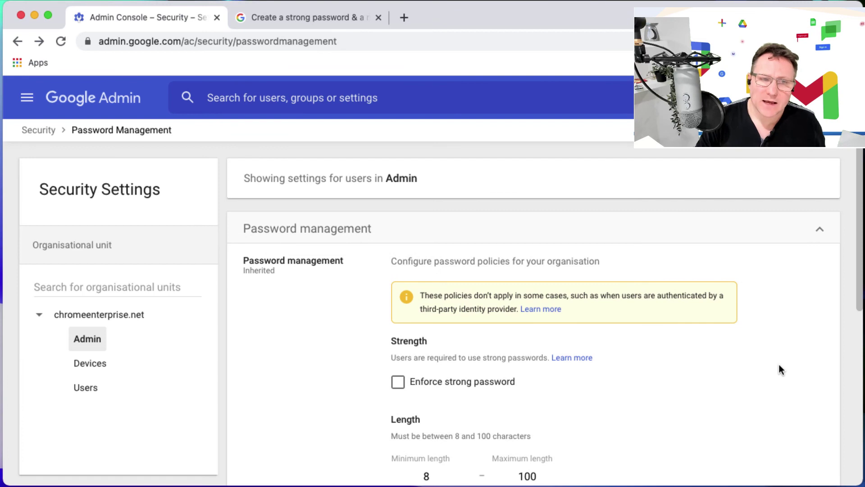
{"action": "left_click", "coordinate": [129, 315]}
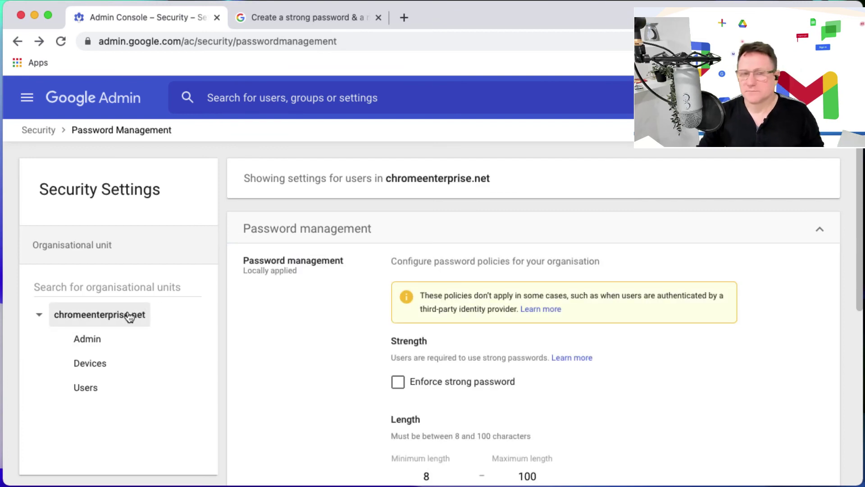